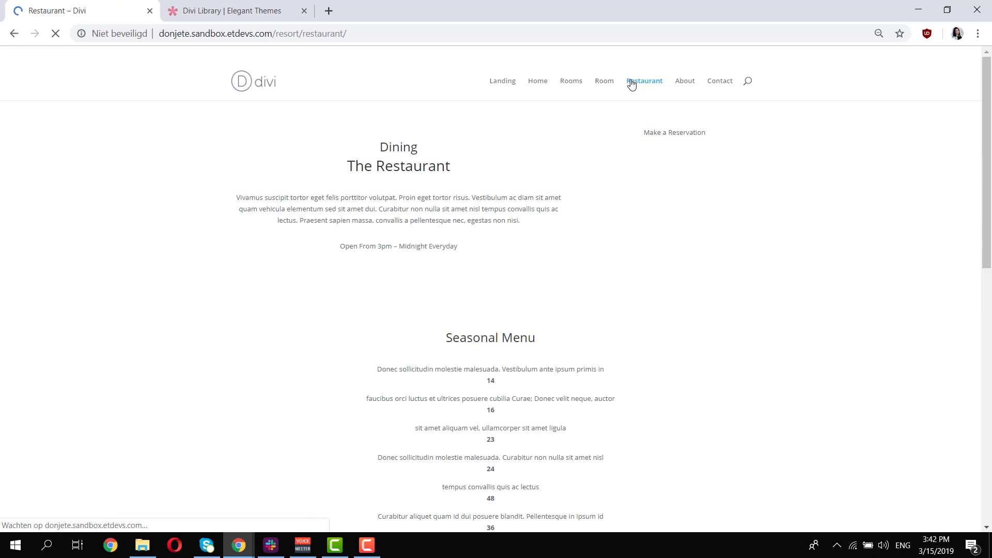
Look through the resort site's Restaurant and Rooms pages from their headers to the lower sections.
scroll(647, 164, "down", 5)
scroll(647, 165, "down", 15)
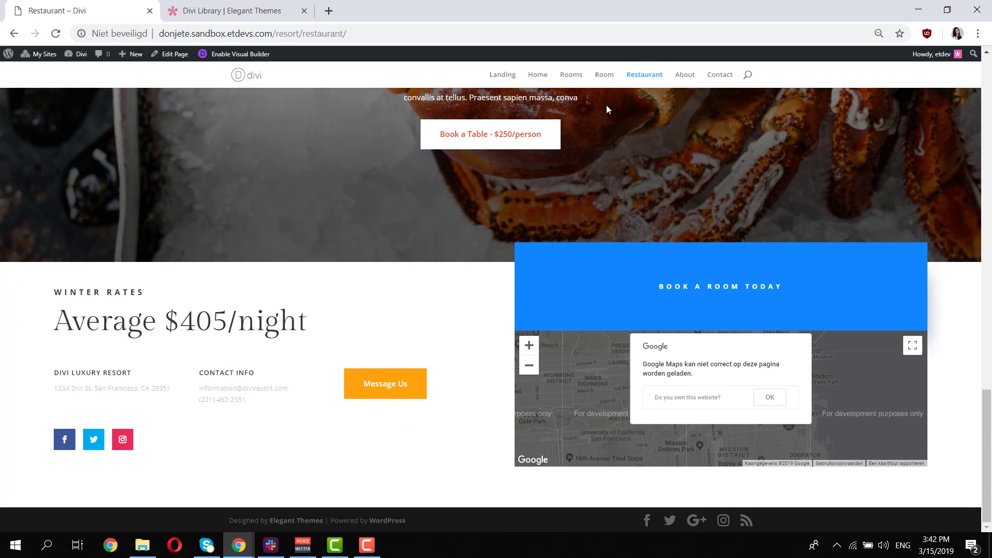
left_click(571, 74)
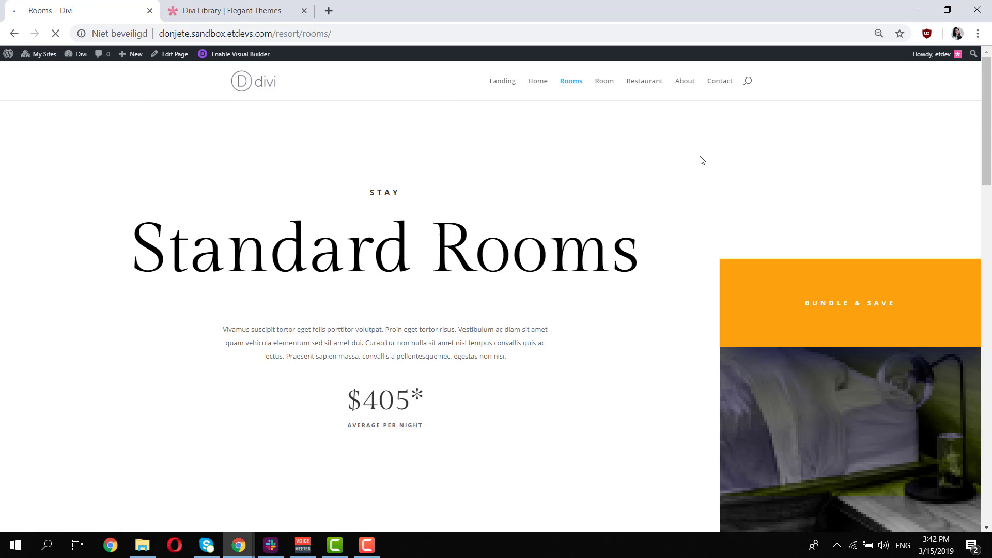
scroll(702, 161, "down", 15)
scroll(700, 158, "down", 9)
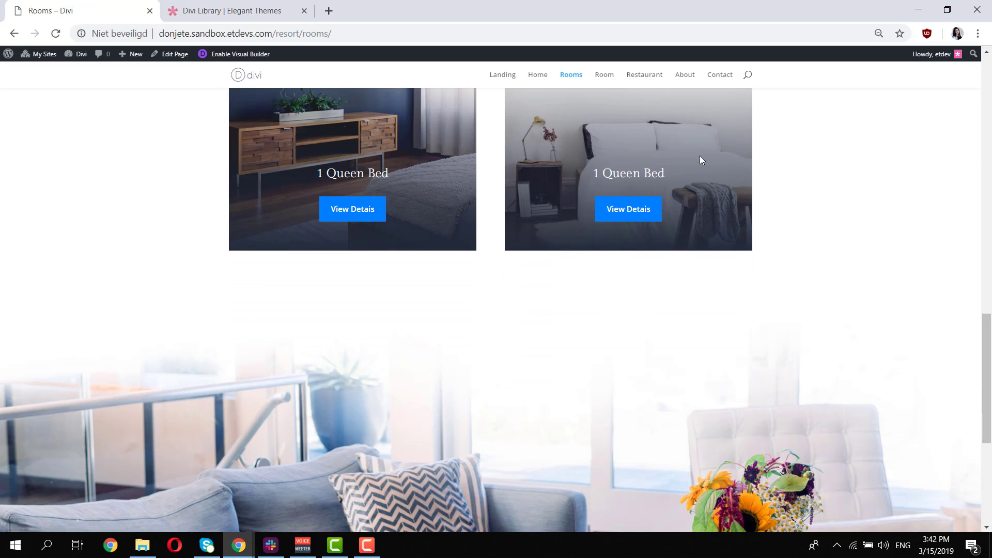
scroll(701, 159, "up", 6)
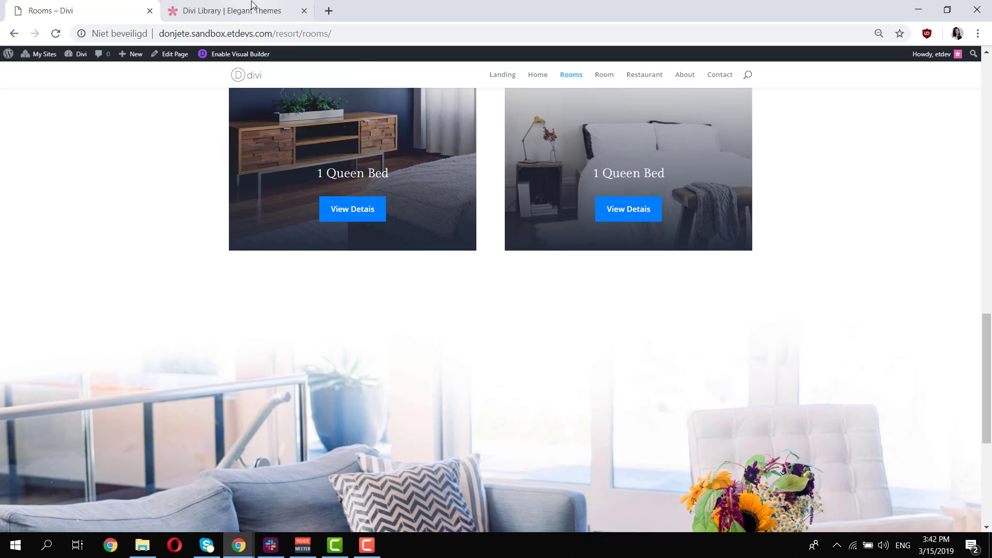
Find the Resort pack among the Divi Layout Packs on the Elegant Themes site and open its details.
left_click(227, 11)
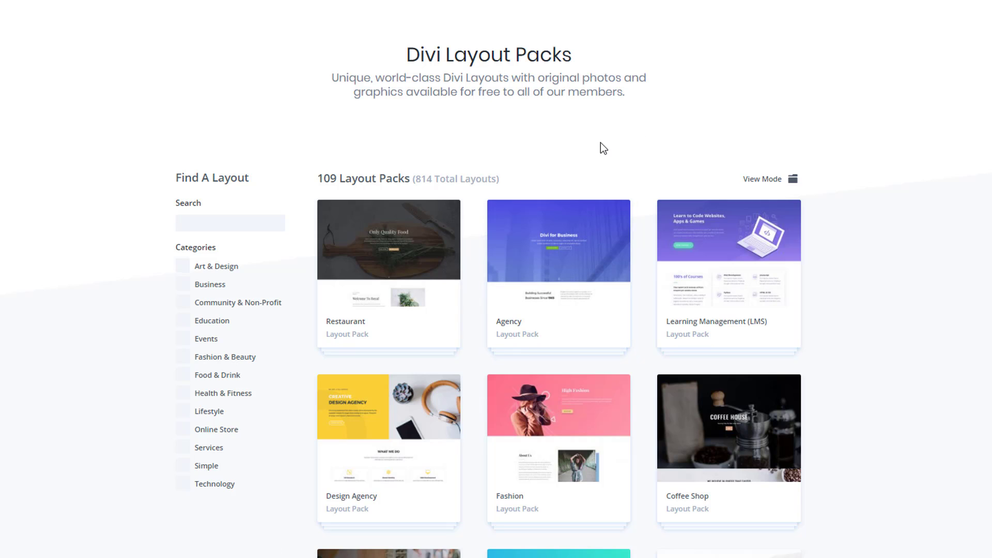
scroll(964, 199, "down", 15)
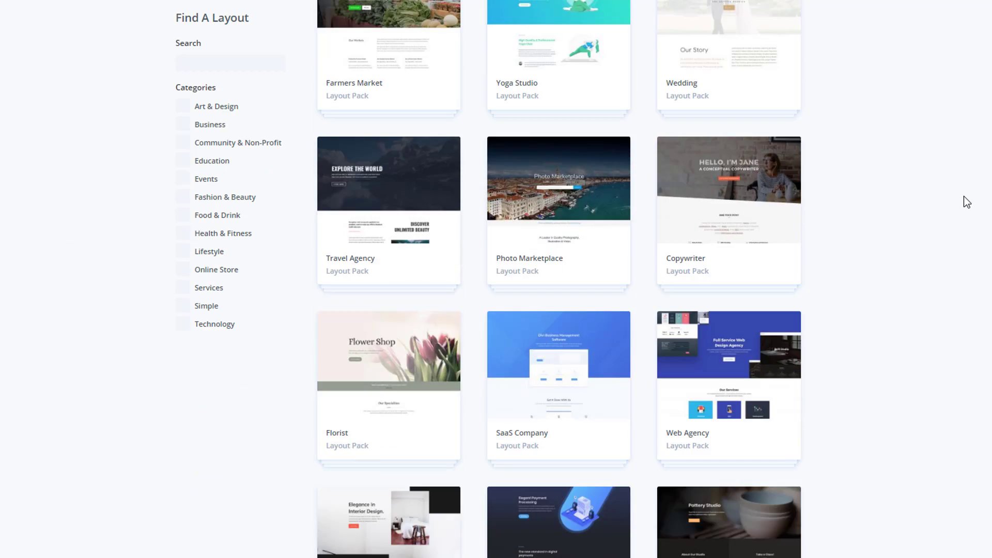
scroll(964, 198, "down", 20)
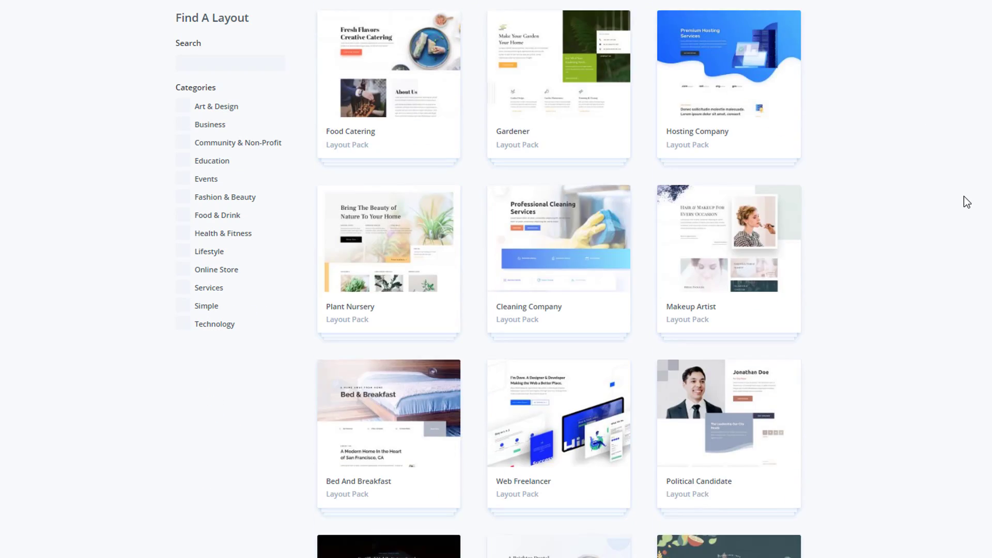
scroll(963, 196, "down", 20)
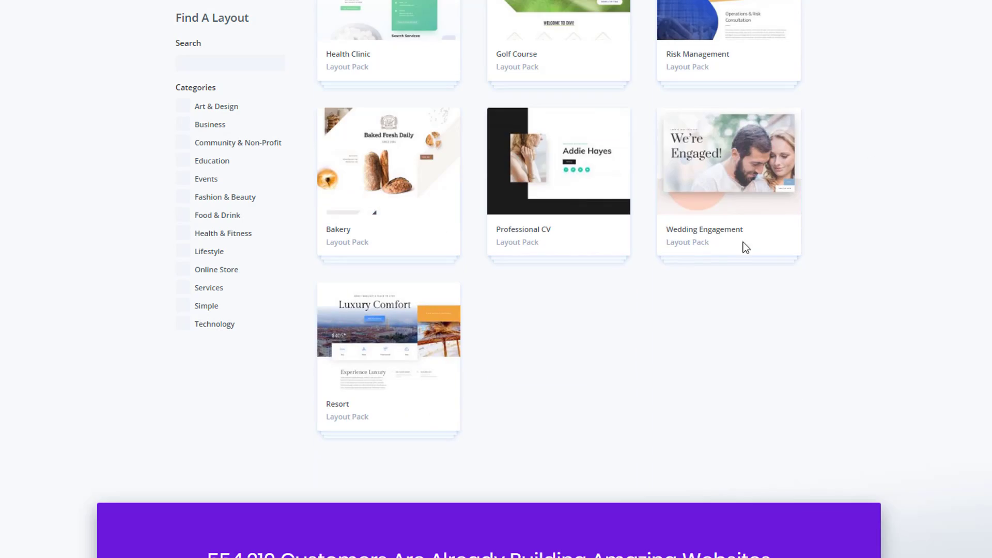
left_click(382, 353)
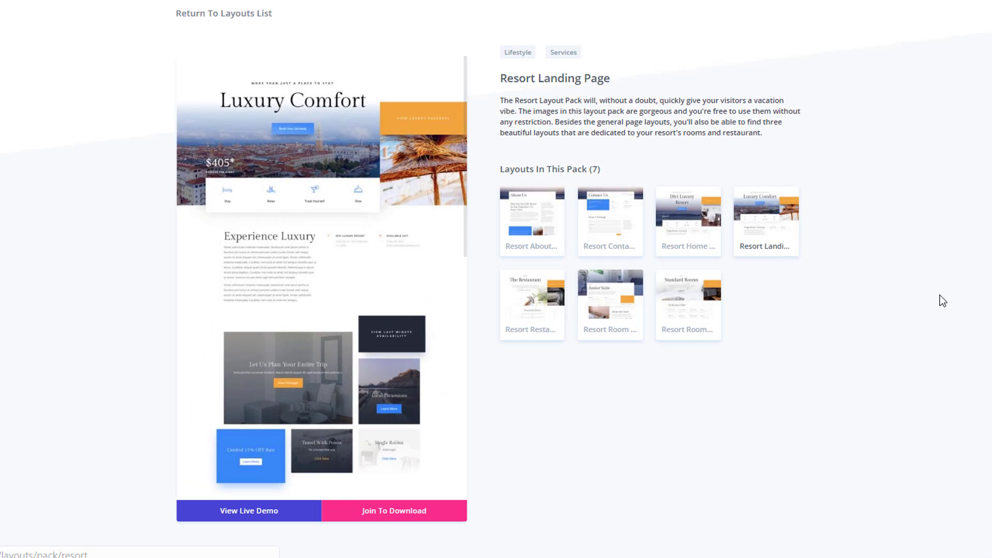
Preview the contact, room, rooms and landing page layouts included in the Resort pack.
left_click(611, 241)
left_click(611, 306)
left_click(688, 304)
left_click(765, 225)
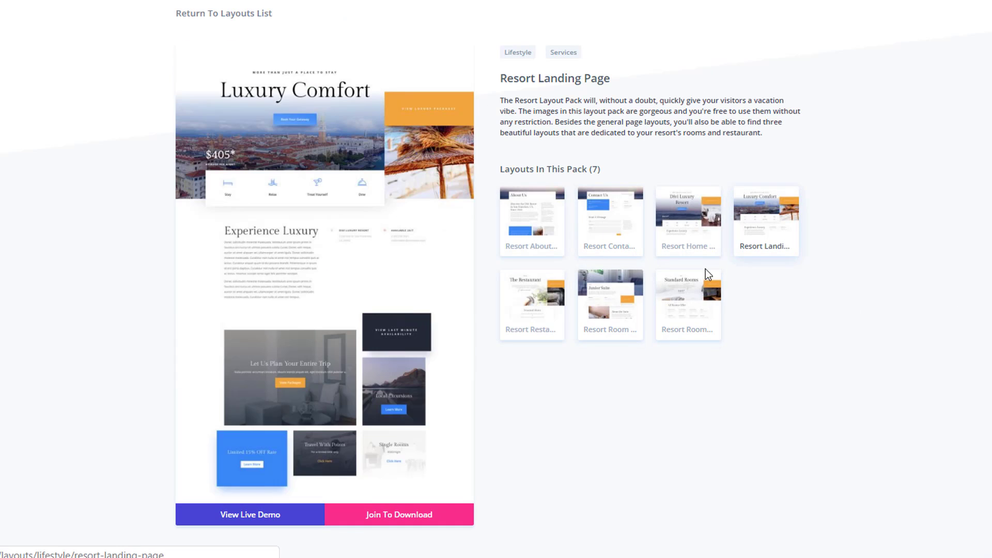
Open the live demo of the Resort Landing Page and examine its hero and Experience Luxury sections.
left_click(197, 520)
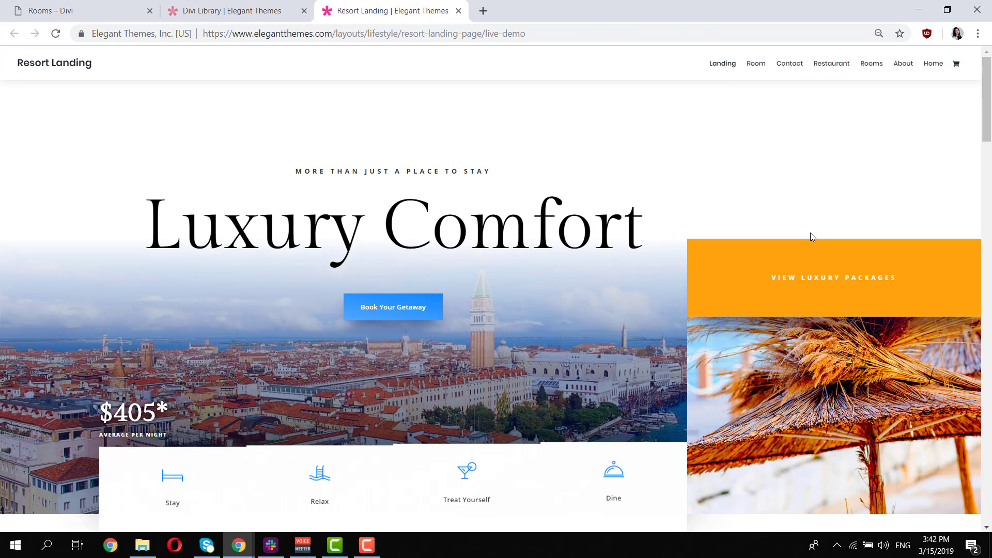
scroll(802, 202, "down", 4)
scroll(802, 201, "down", 13)
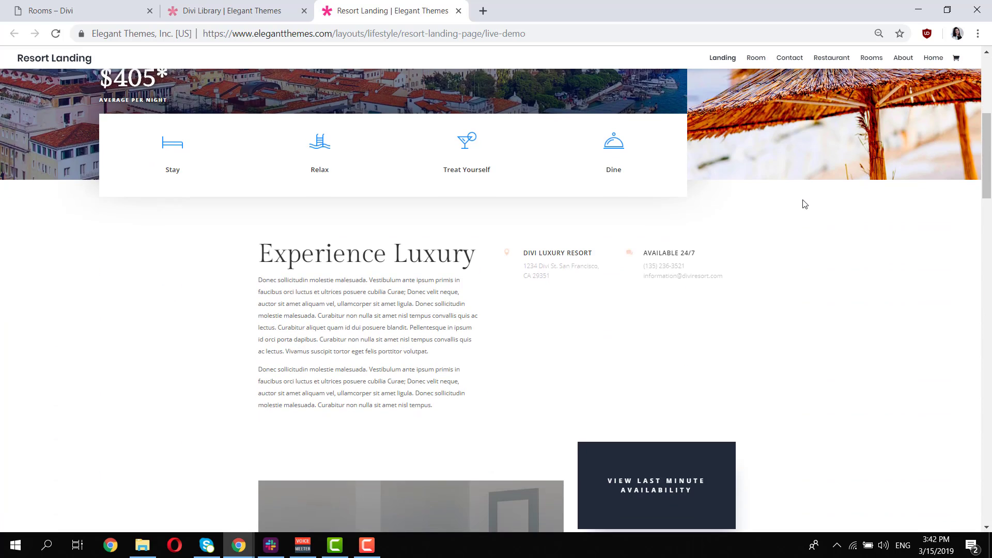
scroll(804, 203, "down", 4)
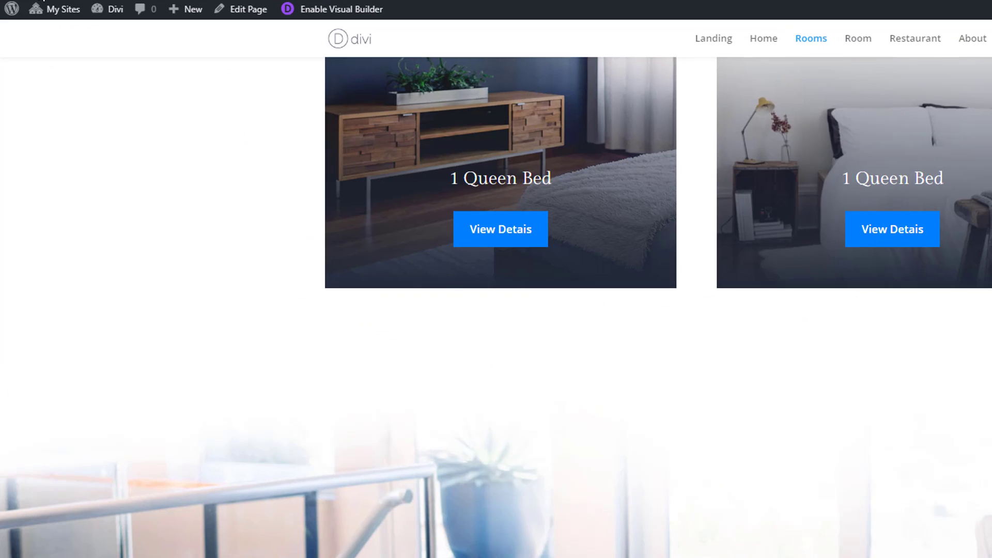
Create a new WordPress page titled "Landing" and publish it.
mouse_move(11, 13)
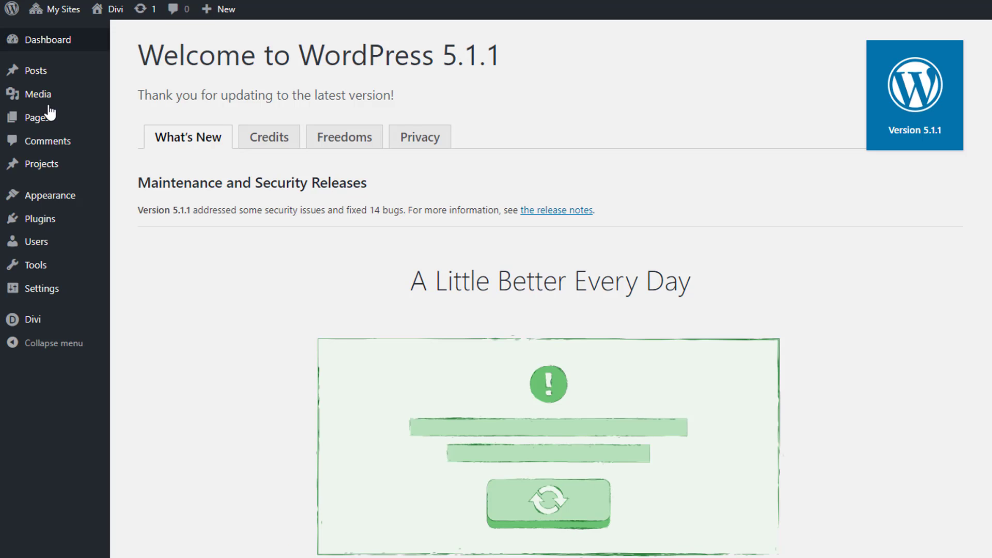
mouse_move(46, 110)
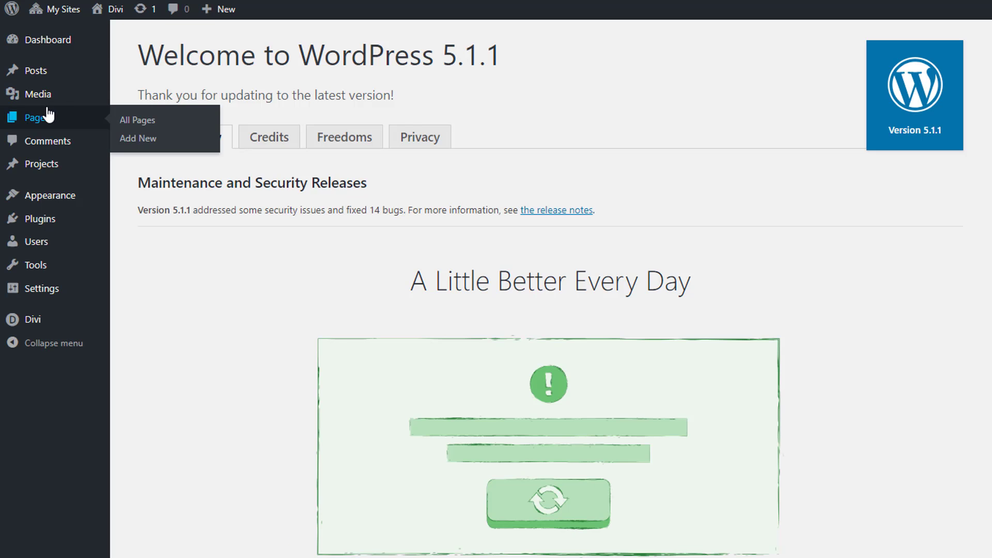
left_click(122, 144)
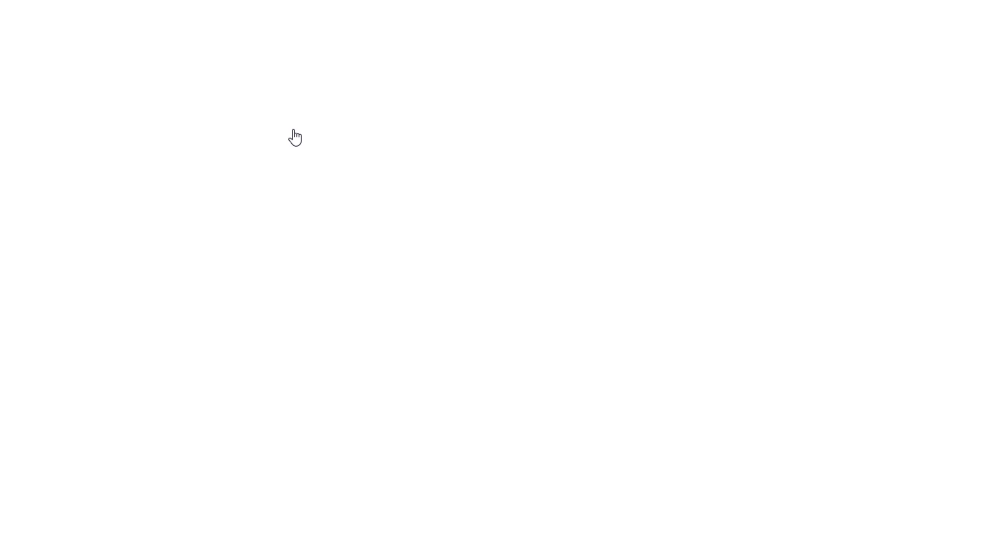
left_click(279, 104)
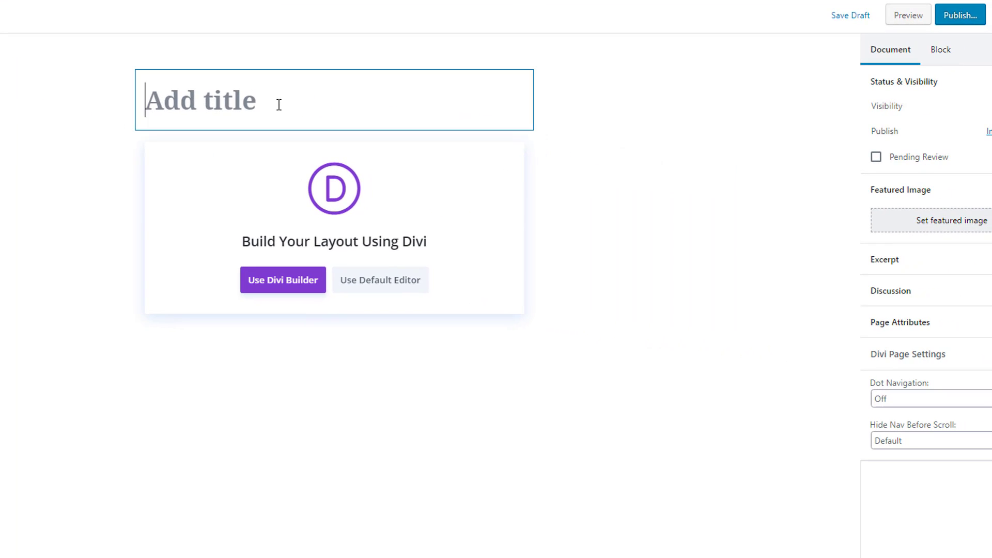
type("Landing")
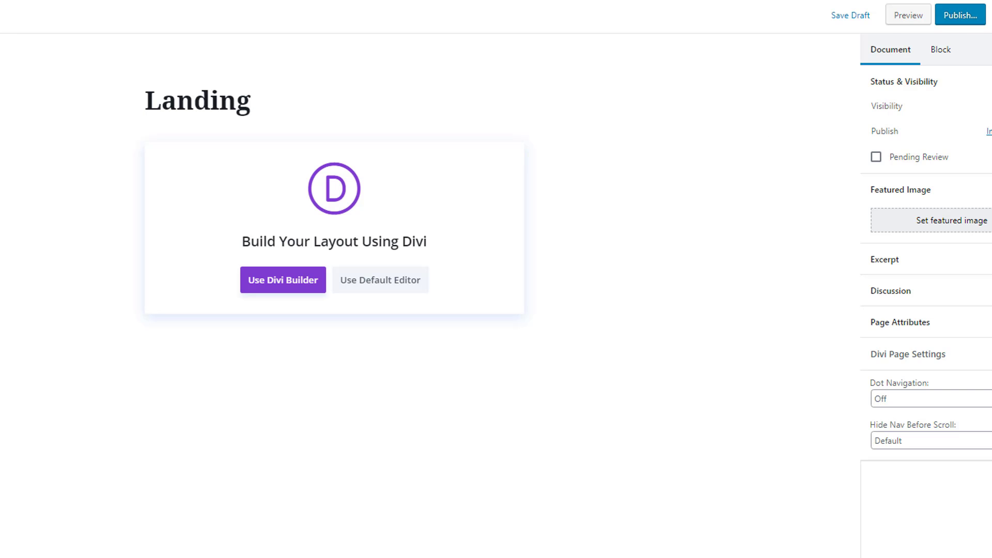
left_click(955, 20)
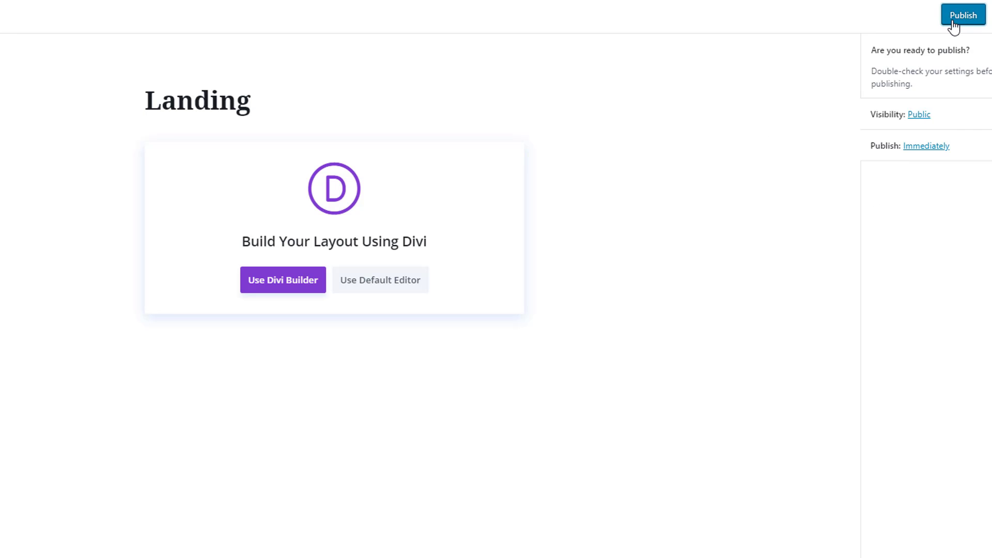
left_click(955, 18)
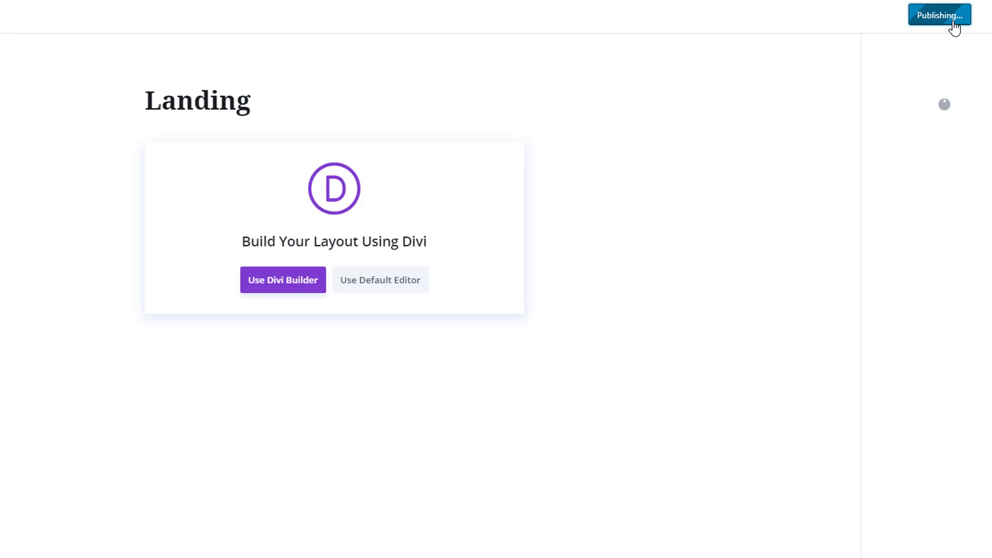
Build the Landing page with the Divi Builder by loading the premade Resort Landing Page layout from the Resort pack.
left_click(280, 280)
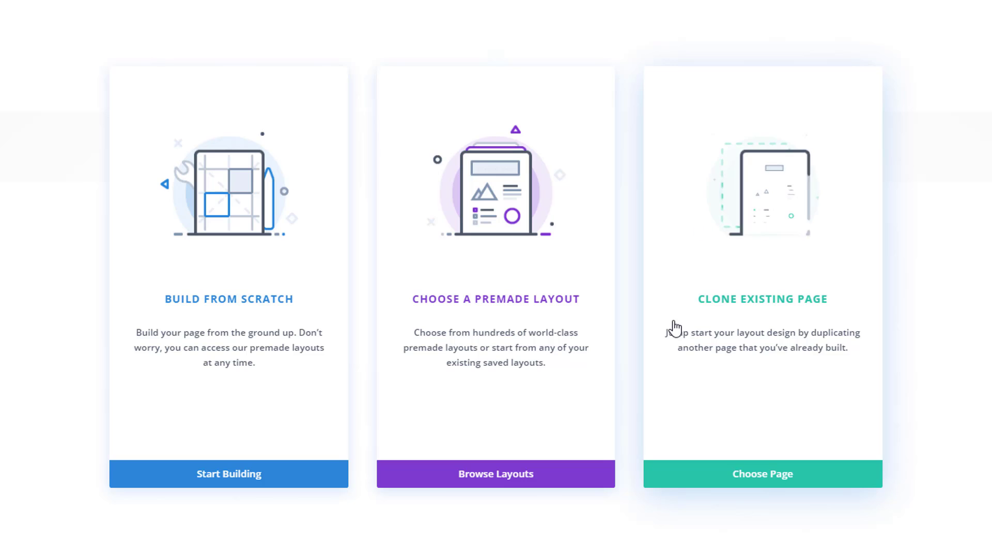
left_click(488, 465)
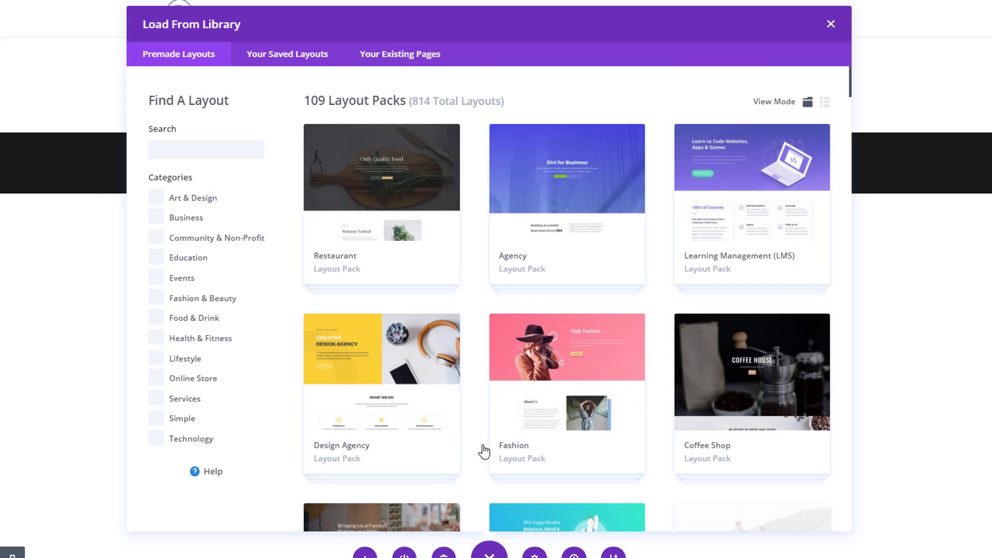
scroll(610, 157, "down", 20)
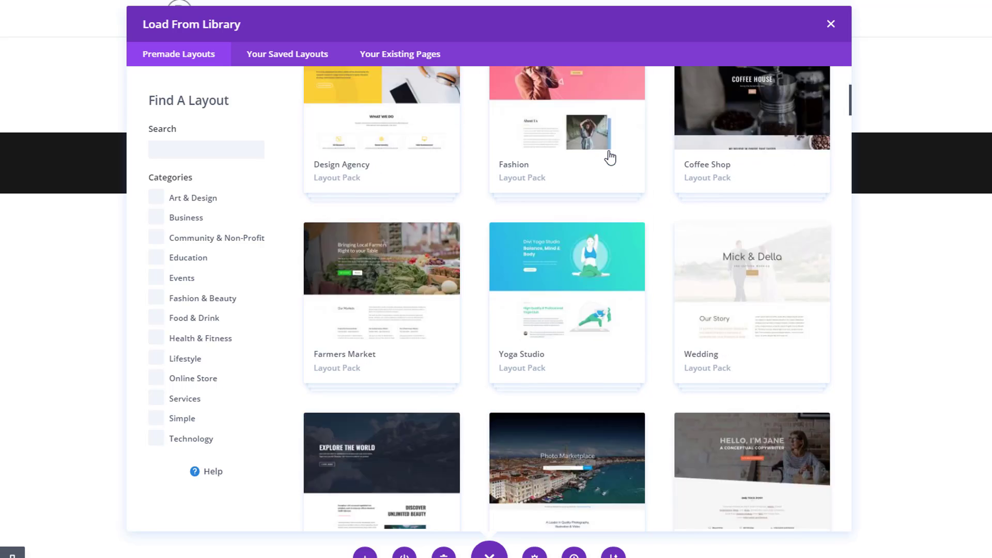
scroll(609, 157, "down", 20)
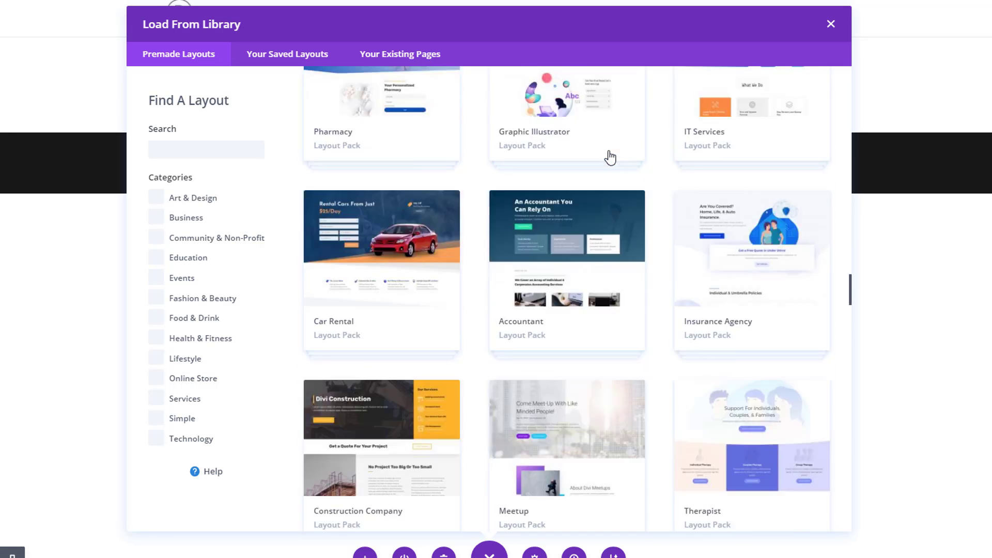
scroll(608, 156, "down", 15)
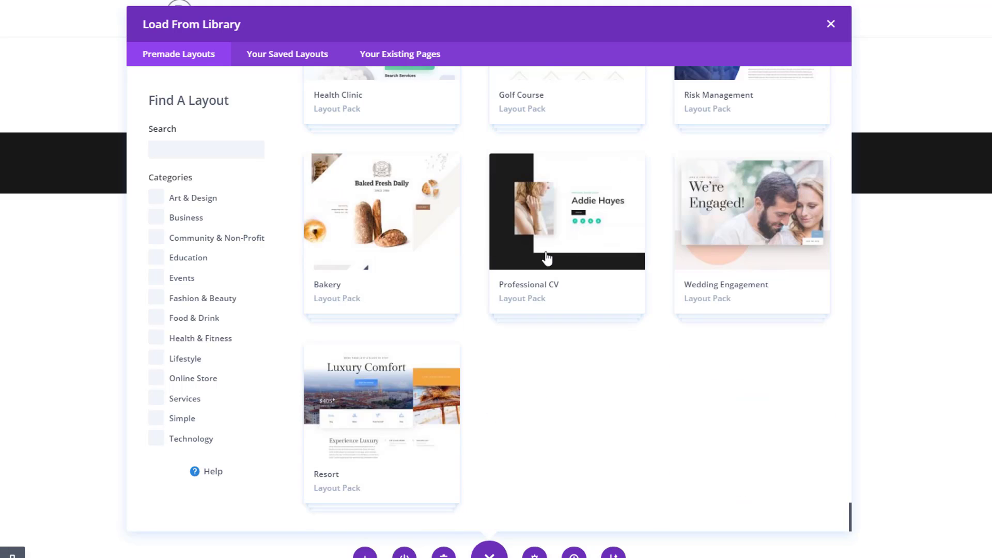
left_click(408, 396)
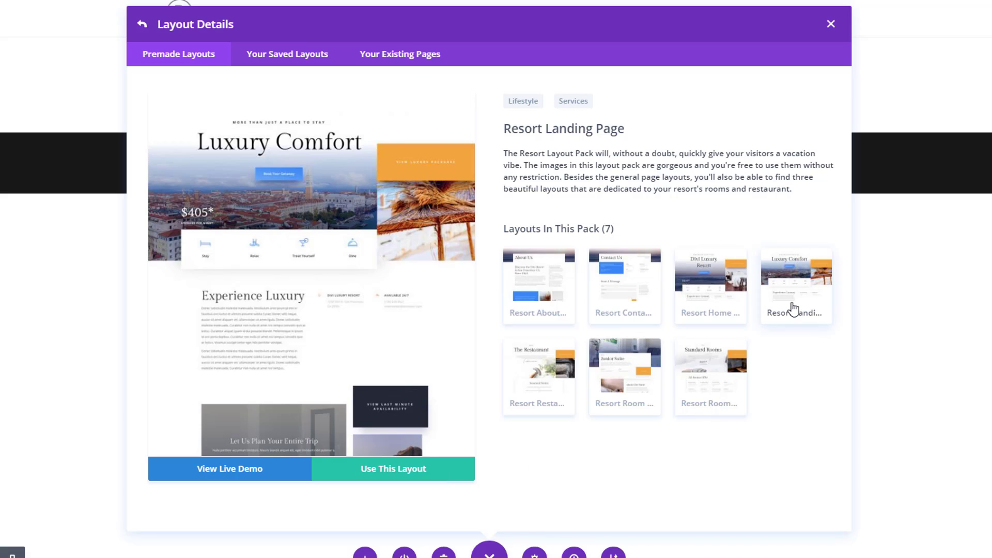
left_click(429, 478)
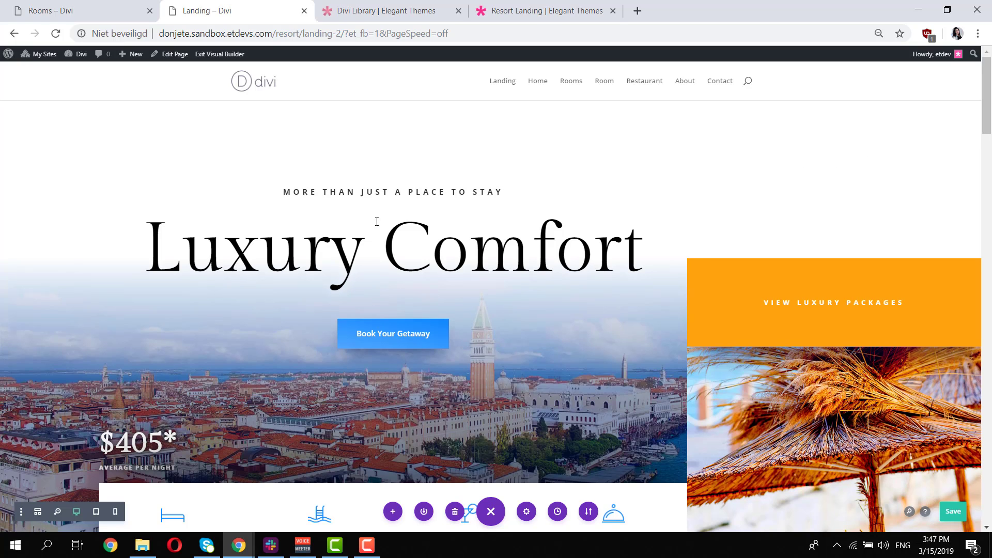
View the content settings of the hero heading text module and glance over the landing page.
left_click(377, 207)
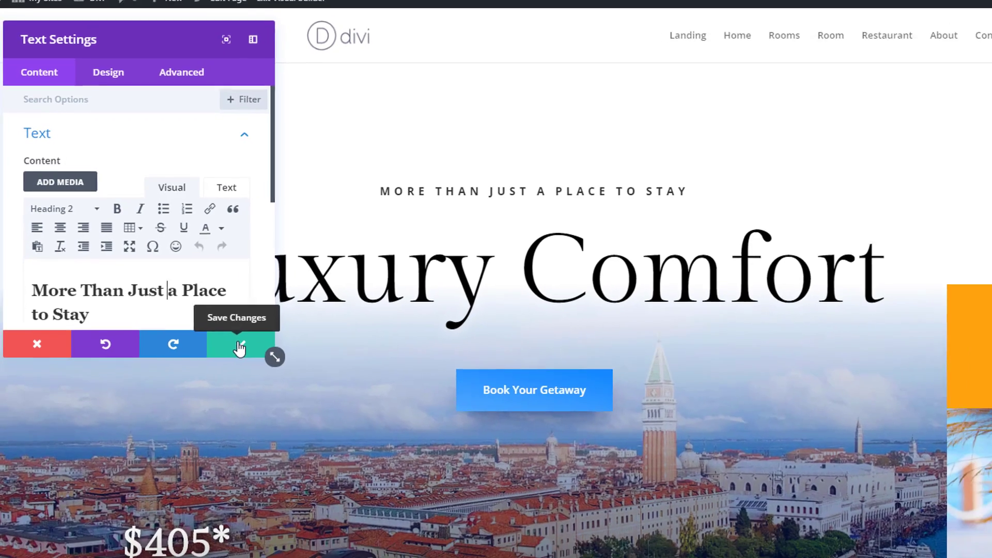
left_click(249, 356)
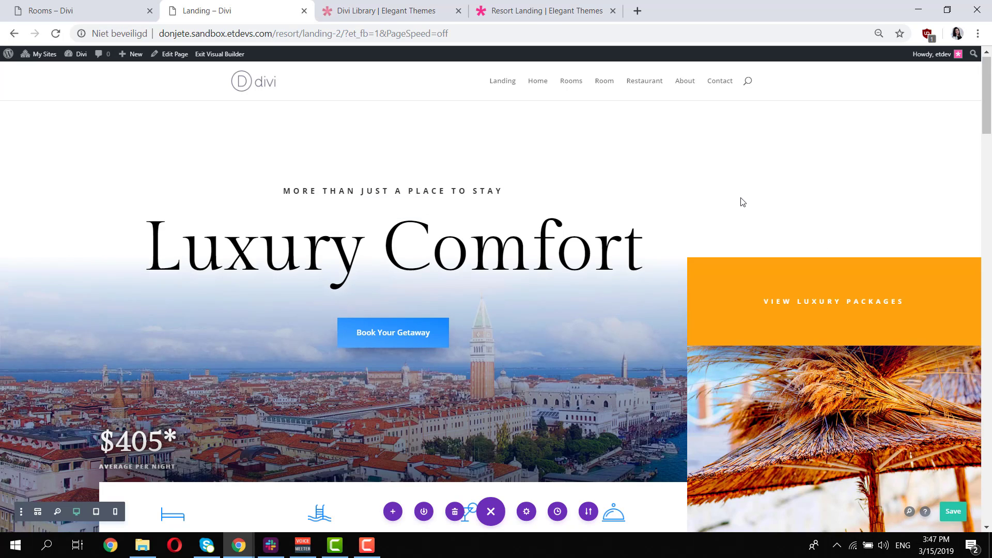
scroll(742, 202, "down", 8)
scroll(672, 382, "up", 8)
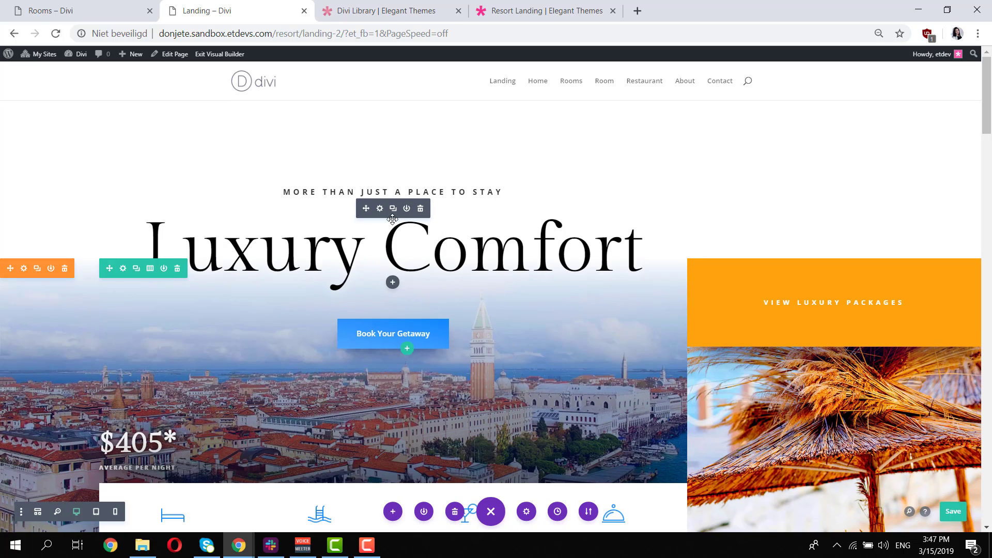
Open the heading text design settings of the hero's "Luxury Comfort" text module and enlarge the settings window.
left_click(426, 187)
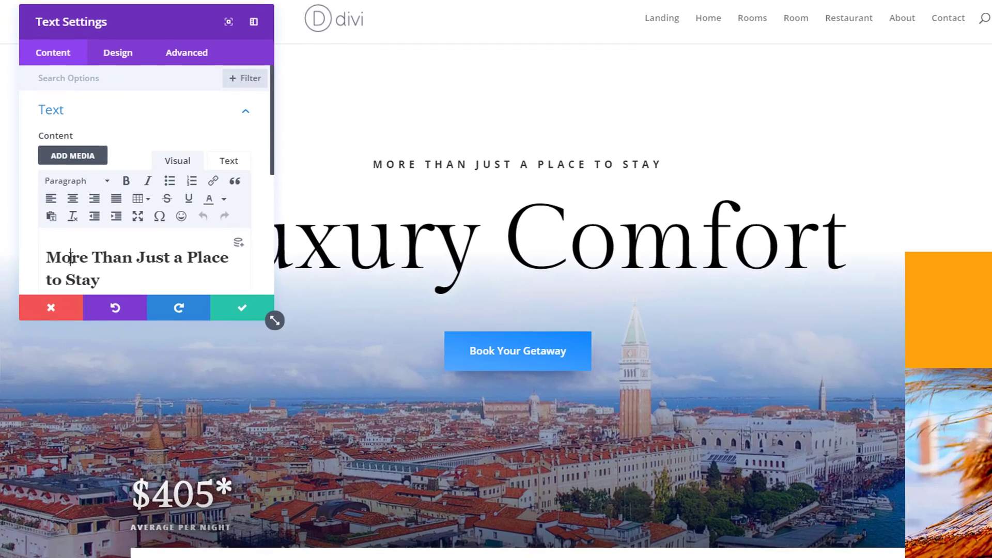
scroll(84, 162, "down", 3)
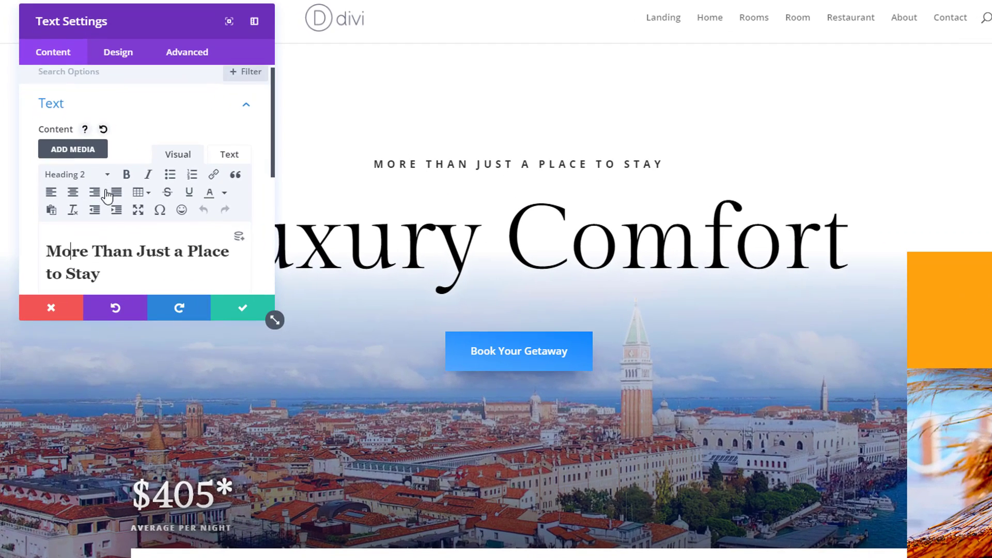
left_click(116, 52)
left_click(122, 148)
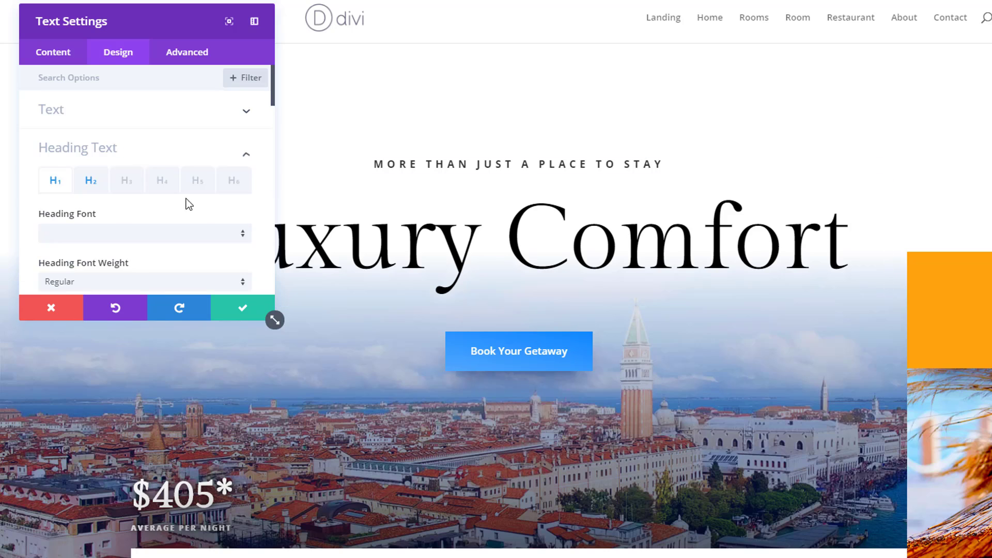
scroll(186, 204, "down", 2)
left_click_drag(274, 319, 341, 430)
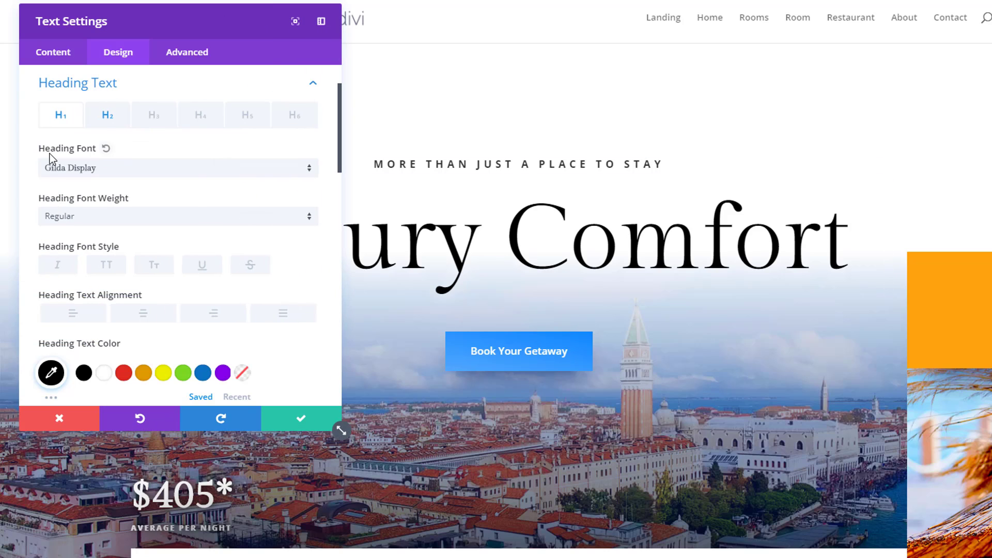
Find and replace the heading font Gilda Display with Didact Gothic within this page for every option type, and save the module's changes.
right_click(135, 149)
left_click(133, 125)
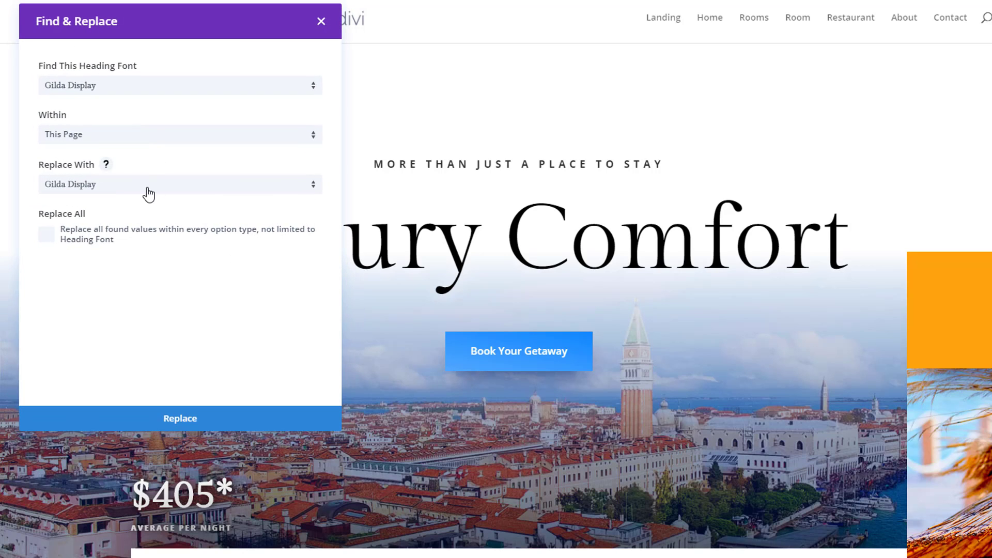
left_click(148, 187)
left_click(136, 118)
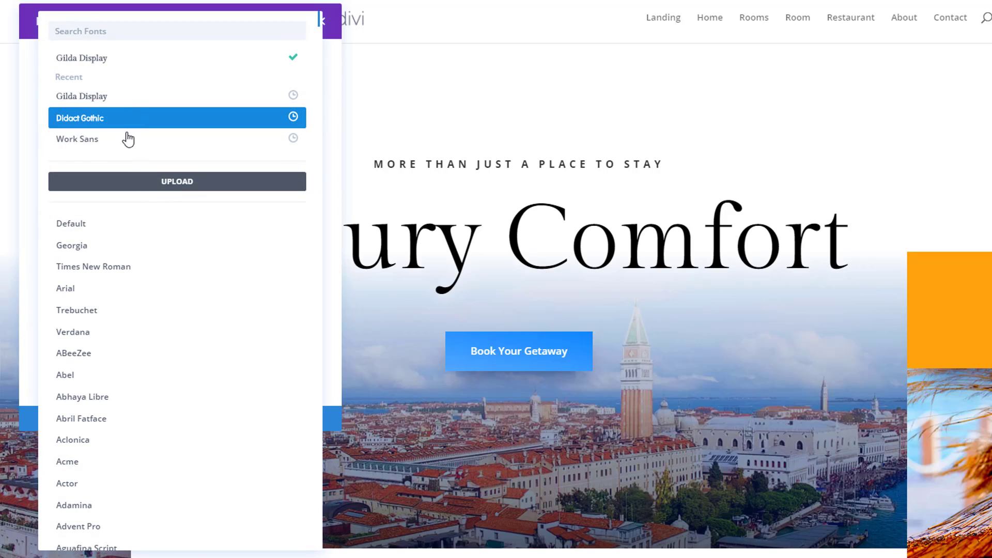
left_click(123, 121)
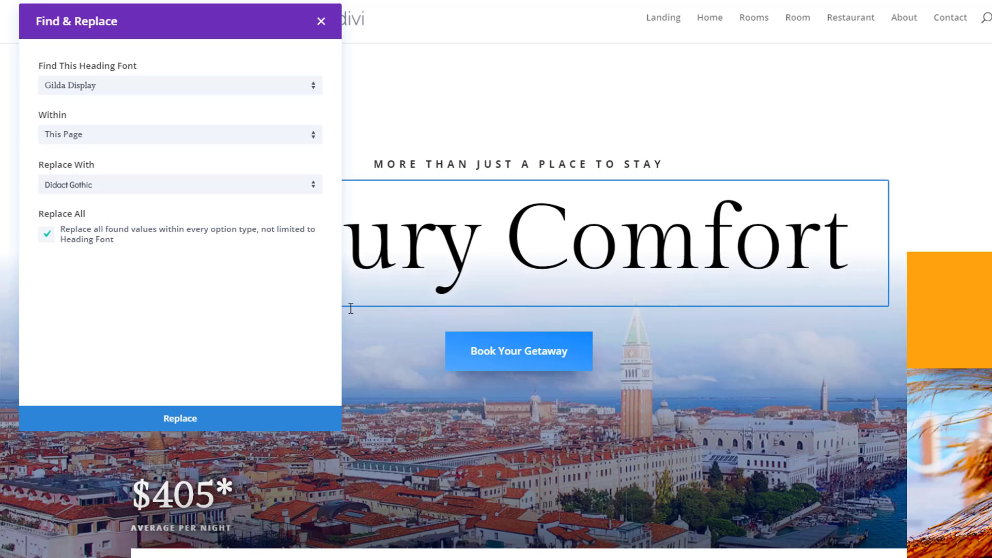
left_click(209, 420)
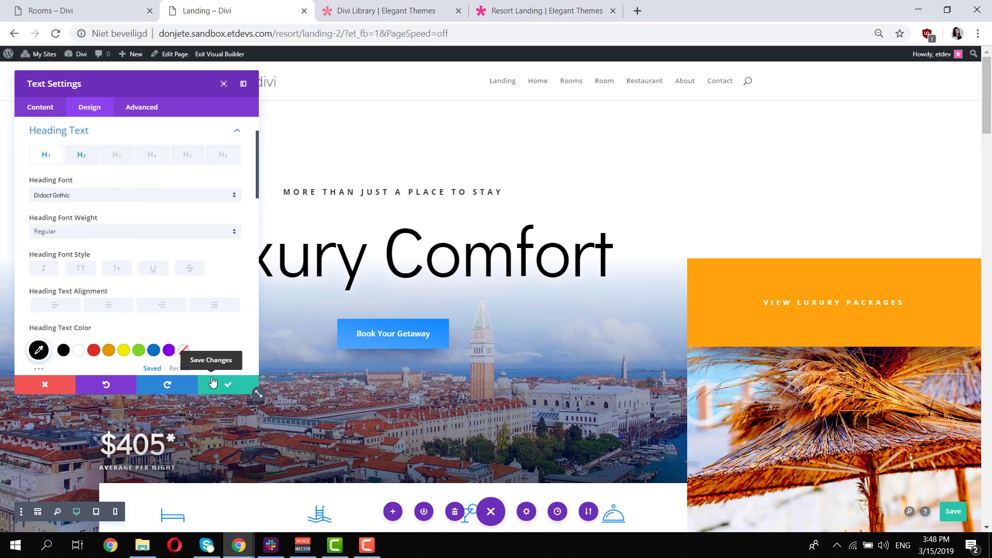
left_click(212, 382)
Examine the heading font in all sections of the landing page, from the hero down to the footer and back.
scroll(797, 159, "down", 15)
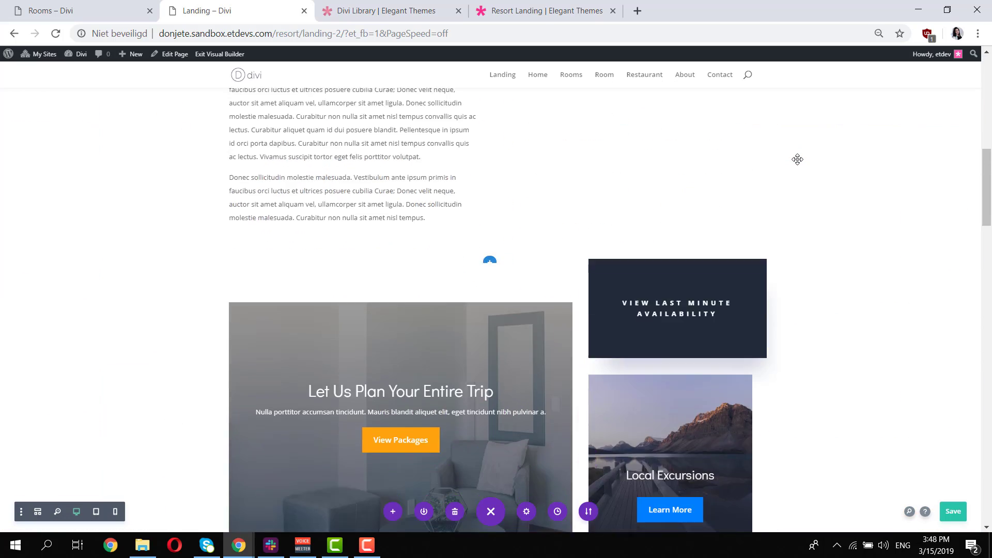
scroll(798, 159, "down", 15)
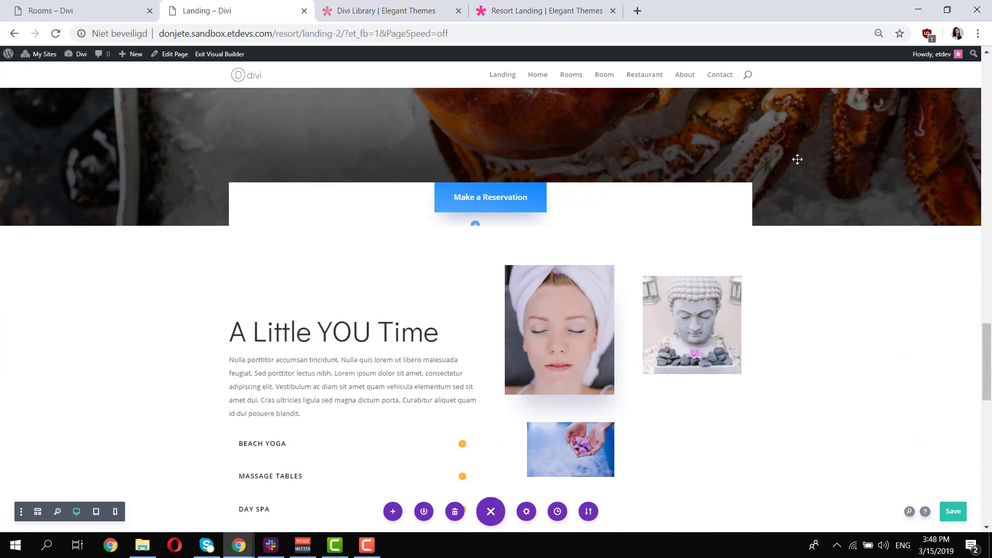
scroll(798, 159, "down", 5)
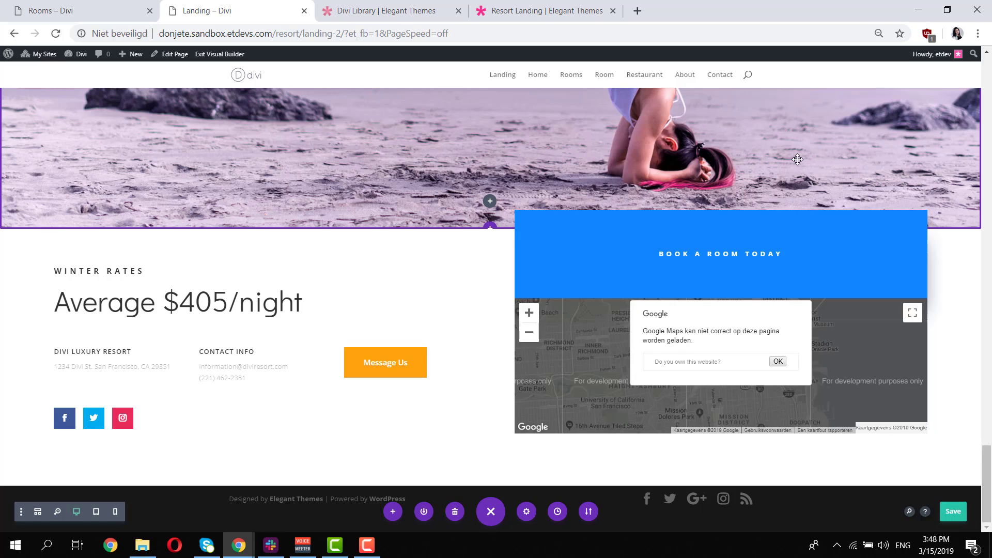
scroll(798, 159, "up", 10)
scroll(798, 160, "up", 15)
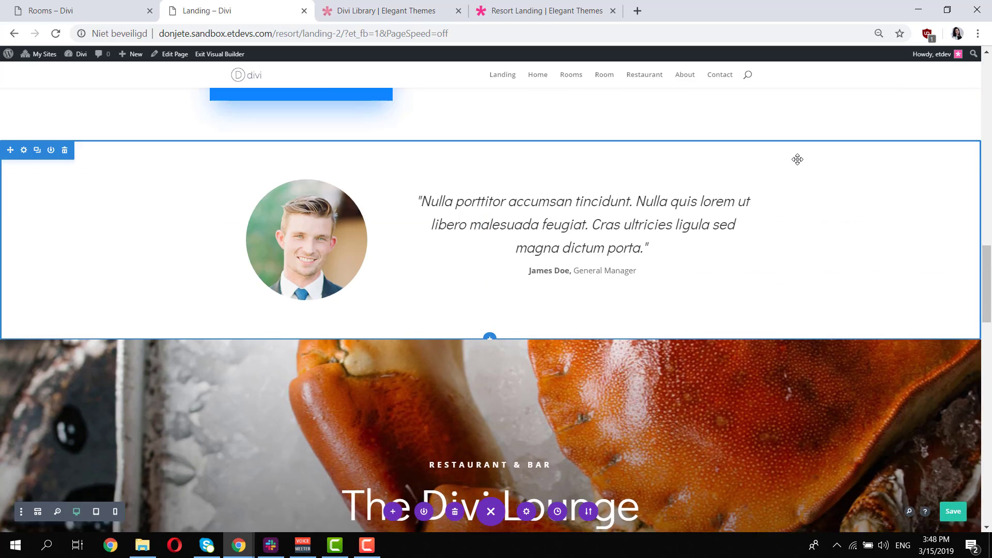
scroll(798, 159, "up", 10)
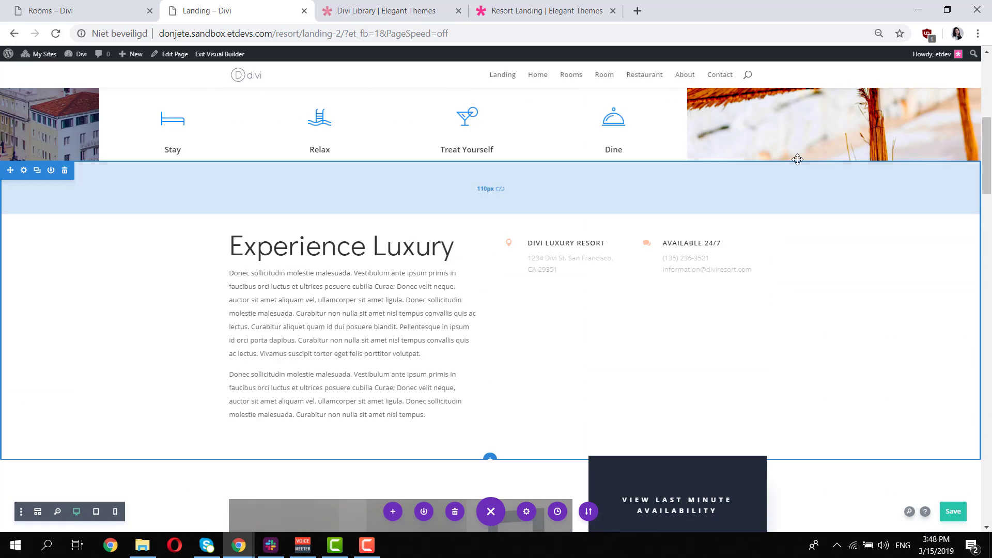
scroll(781, 164, "up", 3)
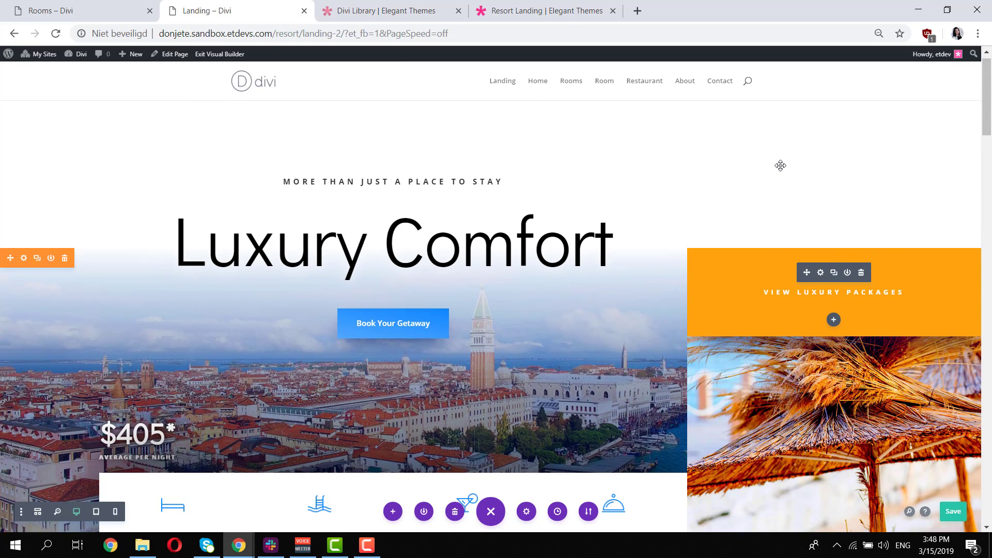